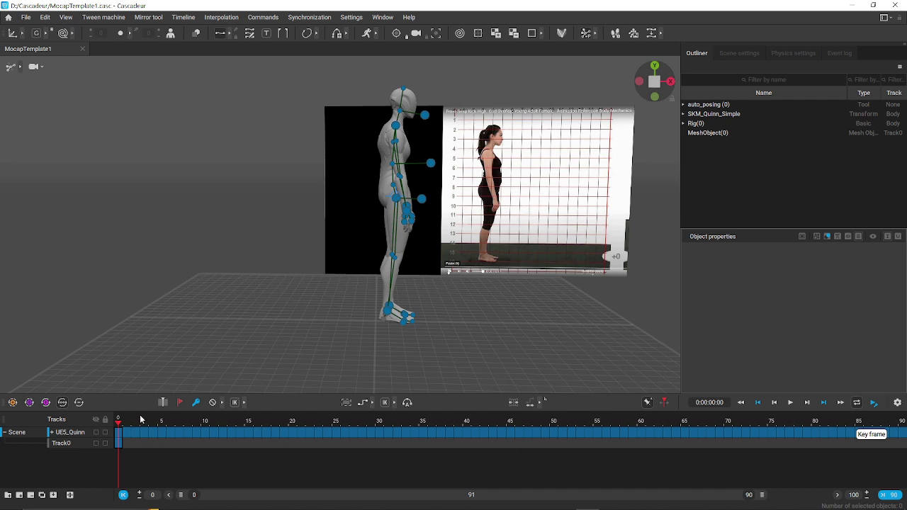
- Scrub the kick, inspecting the high-kick frames 34–38, then preview from frame 15 to 42
left_click_drag(118, 424, 130, 456)
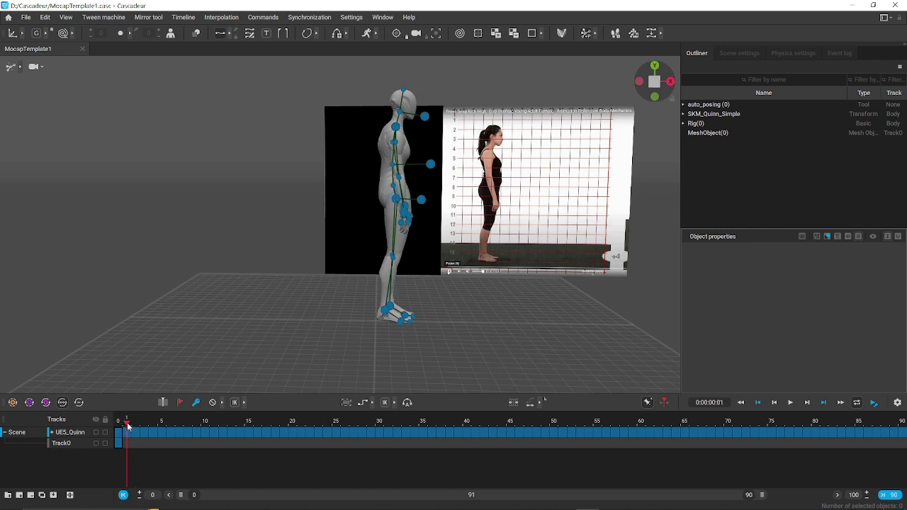
left_click_drag(127, 424, 429, 440)
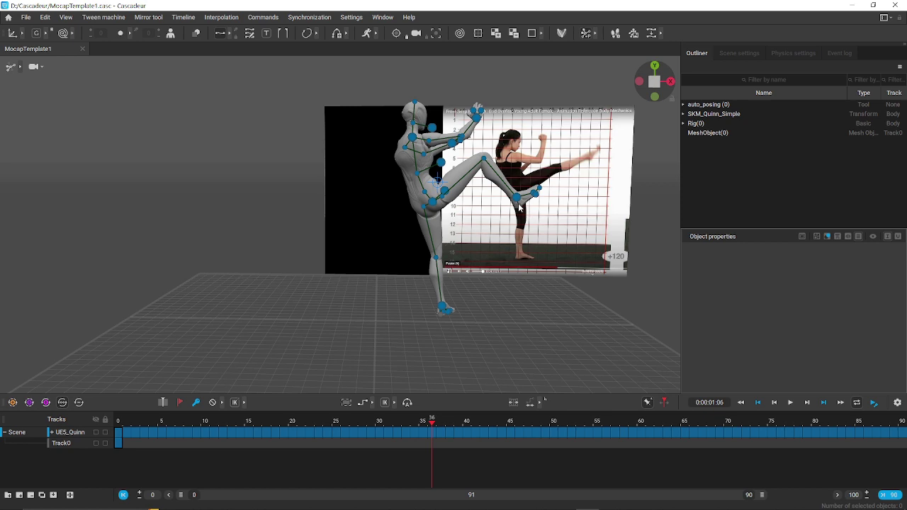
left_click(432, 434)
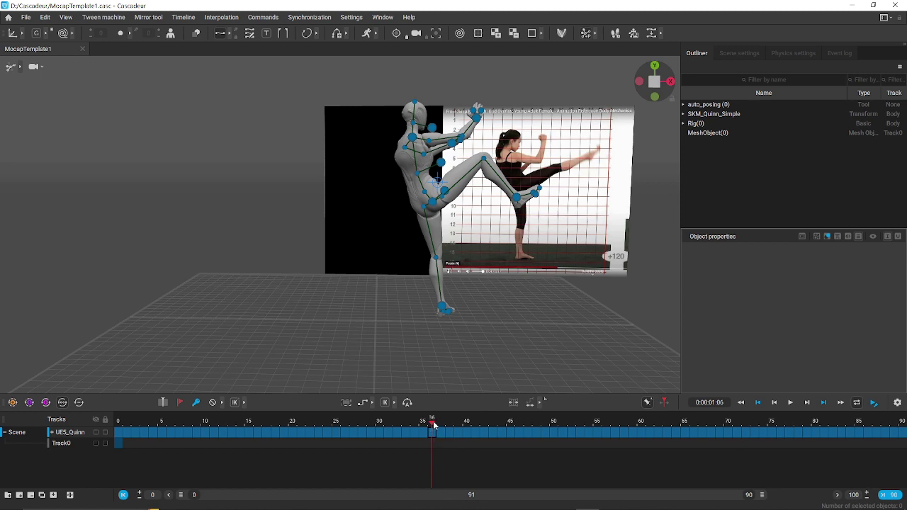
left_click_drag(434, 424, 440, 426)
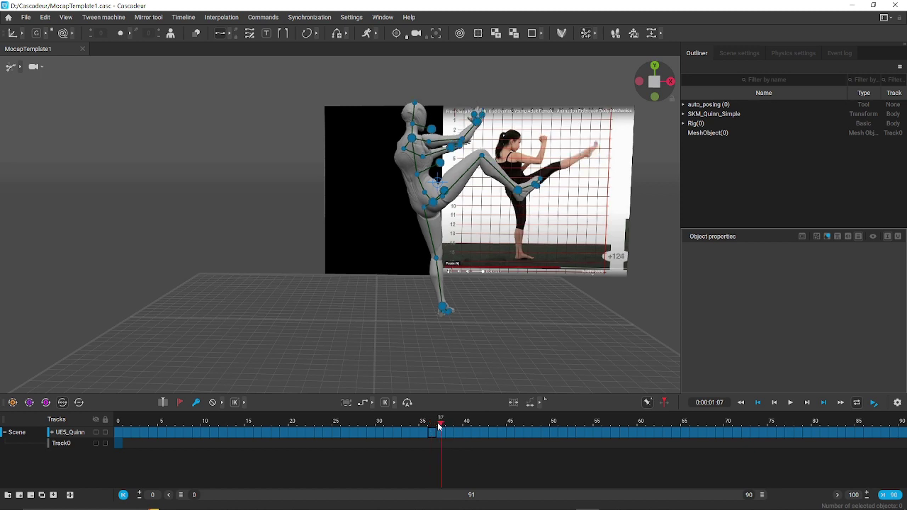
left_click_drag(440, 425, 482, 423)
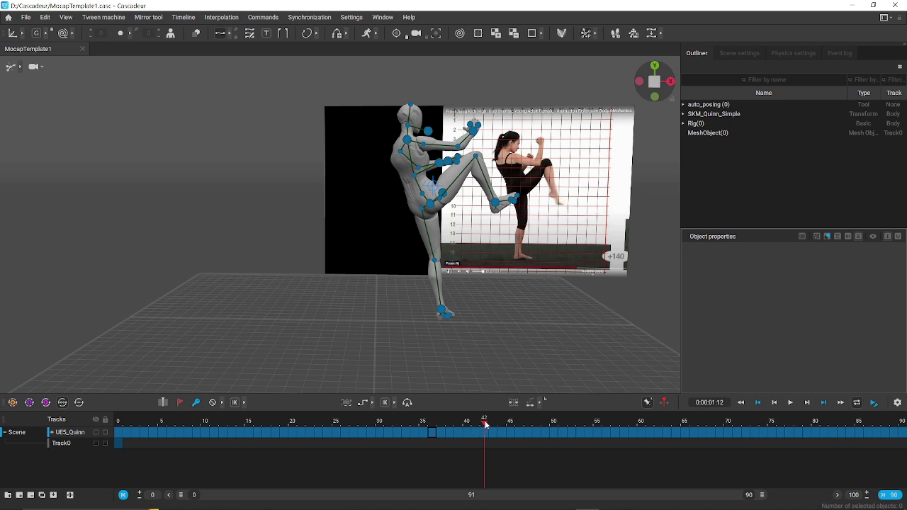
left_click_drag(485, 424, 107, 426)
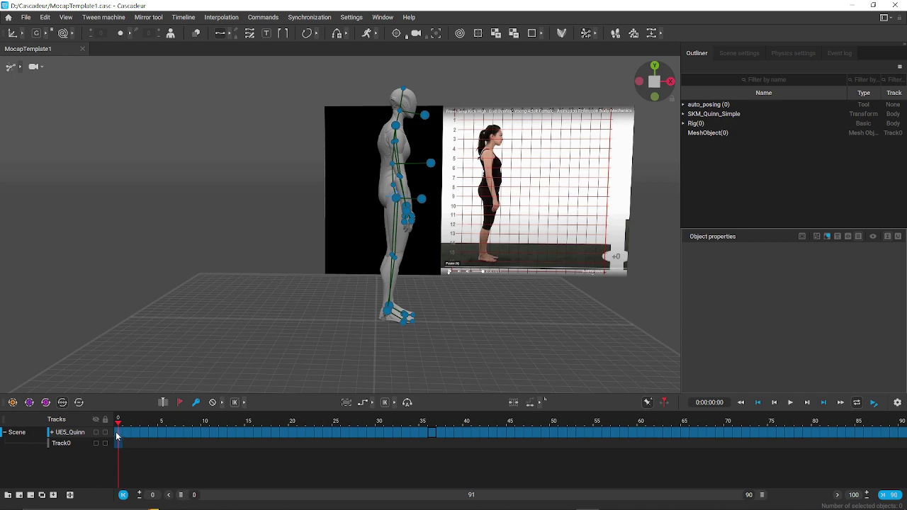
left_click_drag(118, 436, 901, 432)
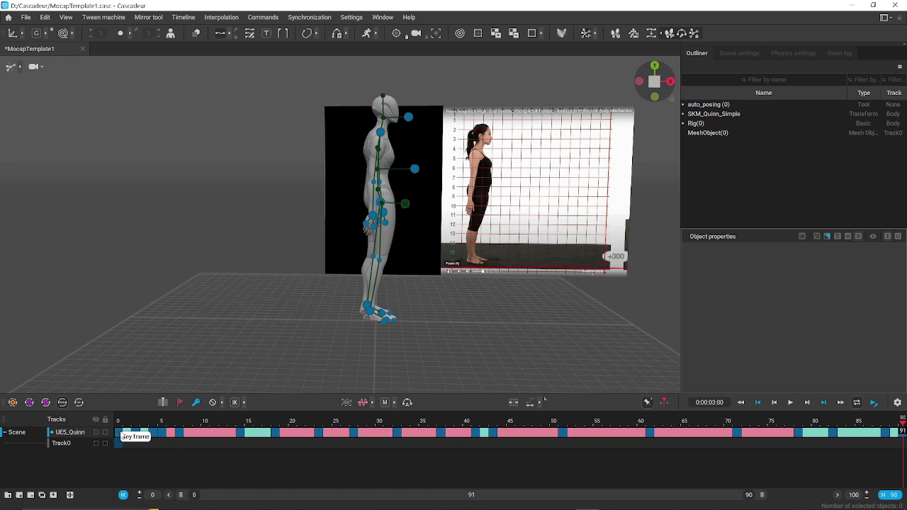
left_click(120, 437)
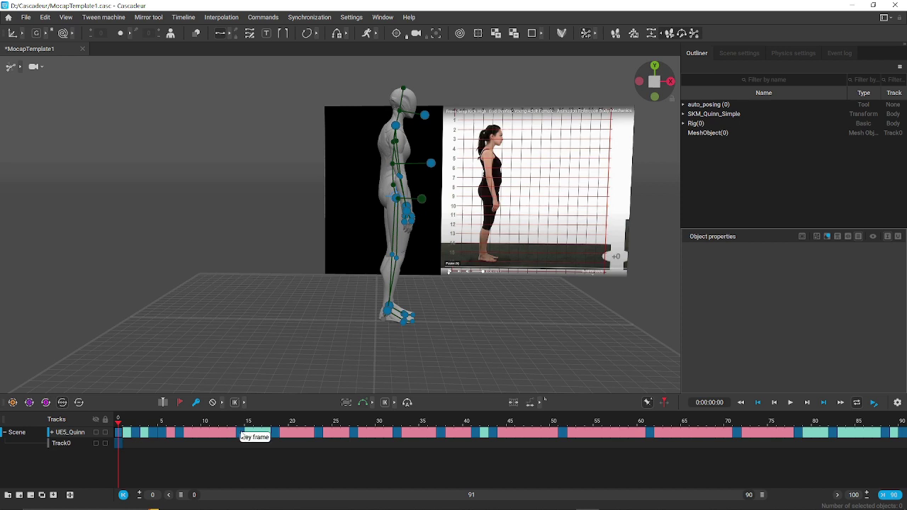
left_click(252, 436)
left_click(277, 436)
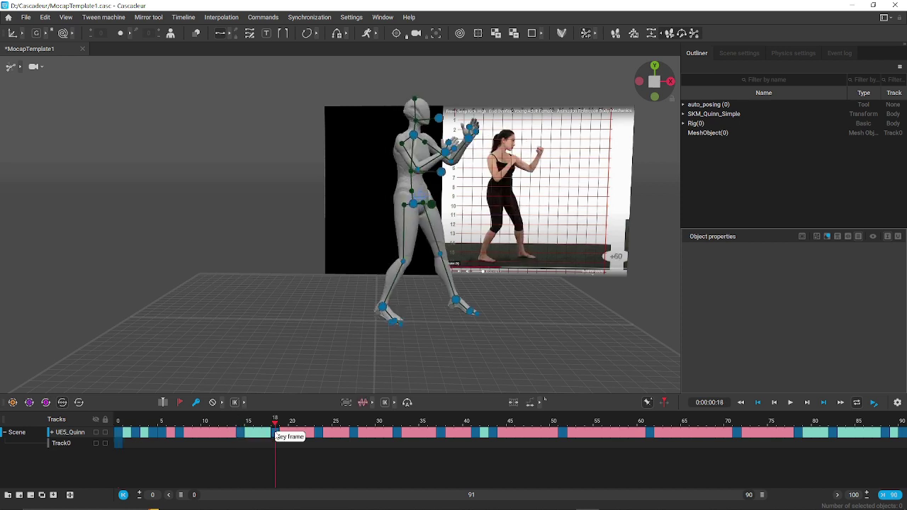
left_click(319, 435)
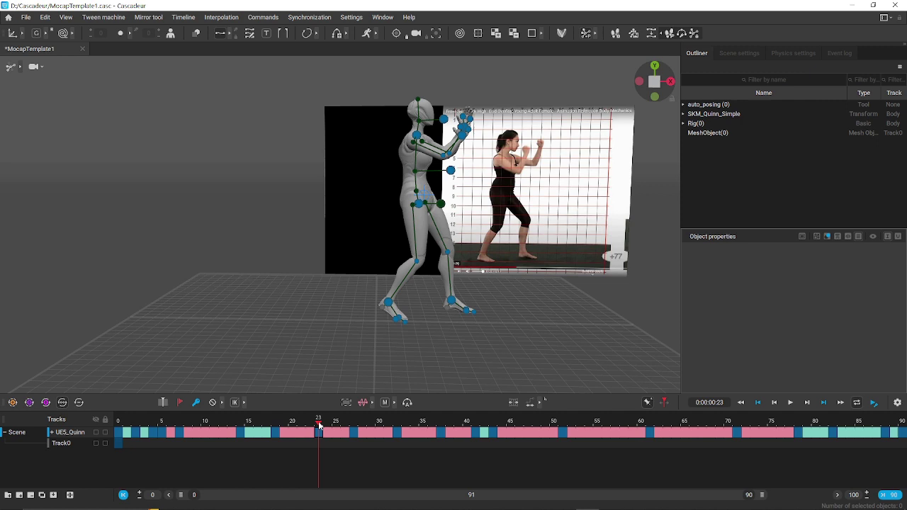
left_click(327, 425)
left_click(345, 426)
left_click(353, 424)
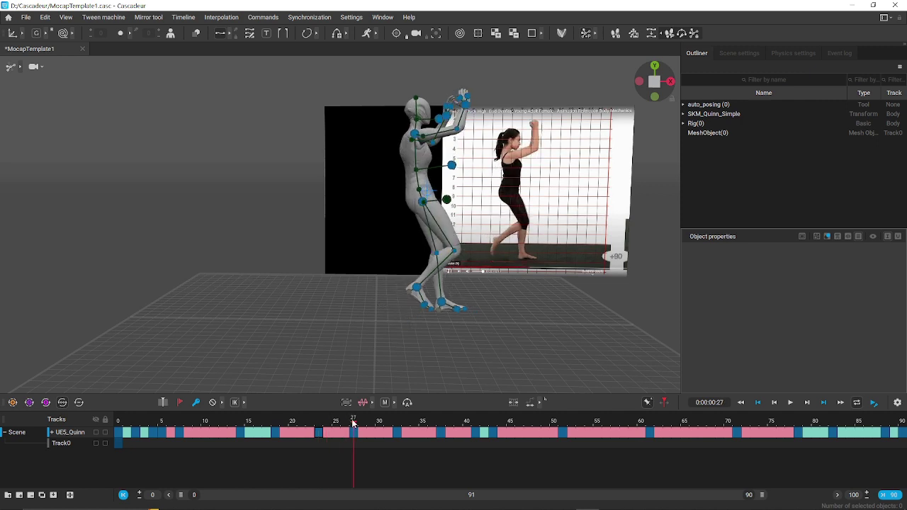
left_click(397, 432)
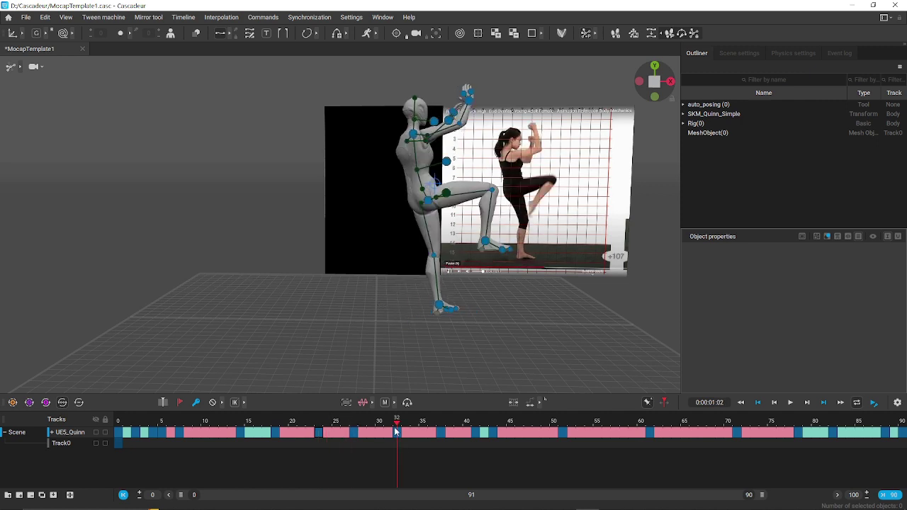
left_click(415, 430)
left_click(432, 430)
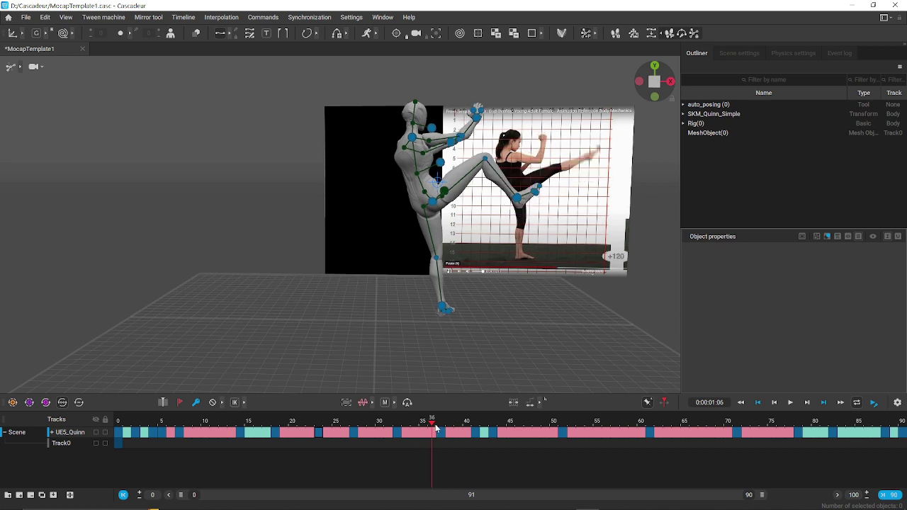
left_click_drag(435, 429, 398, 430)
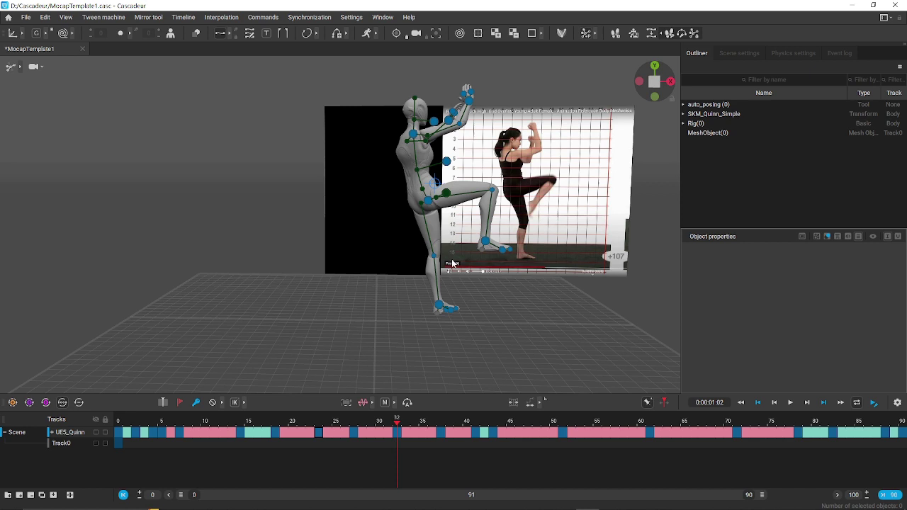
- Pull foot_r down-left, rotate it, and raise it so the knee bends further, then check frame 29
left_click(487, 243)
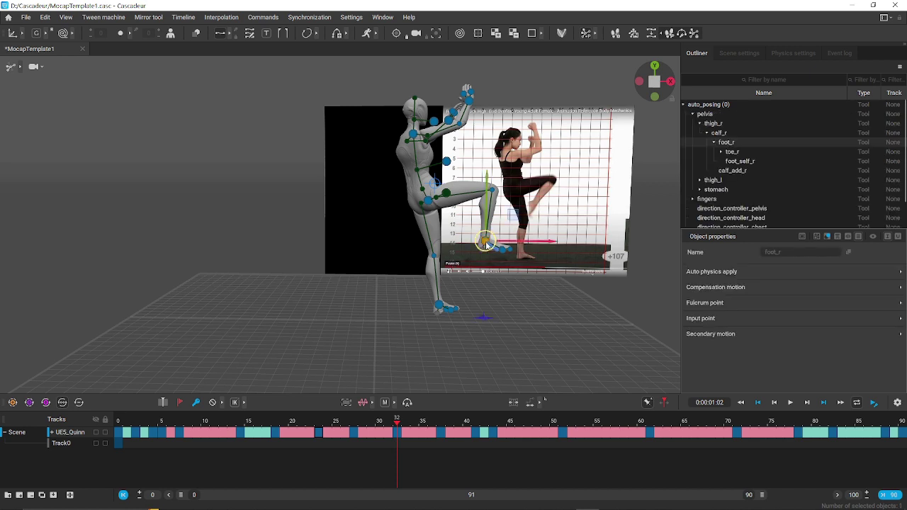
left_click_drag(487, 243, 454, 260)
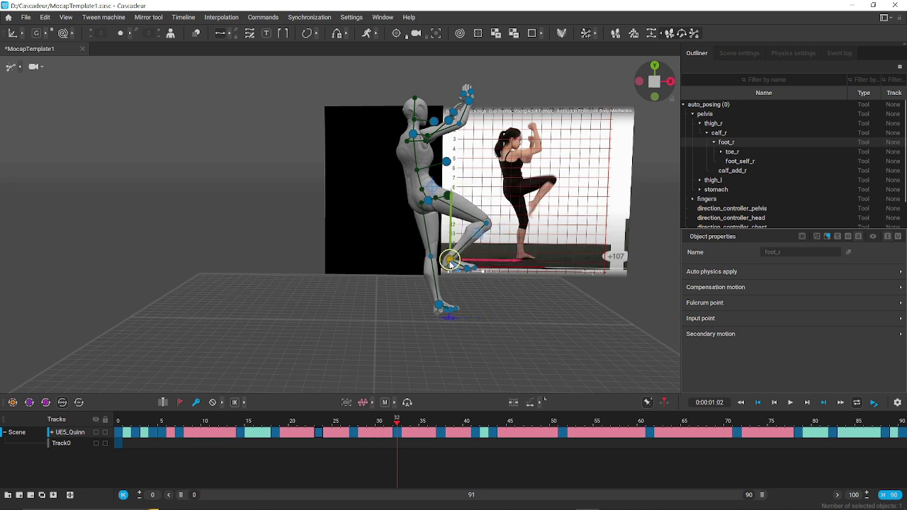
left_click_drag(450, 263, 448, 262)
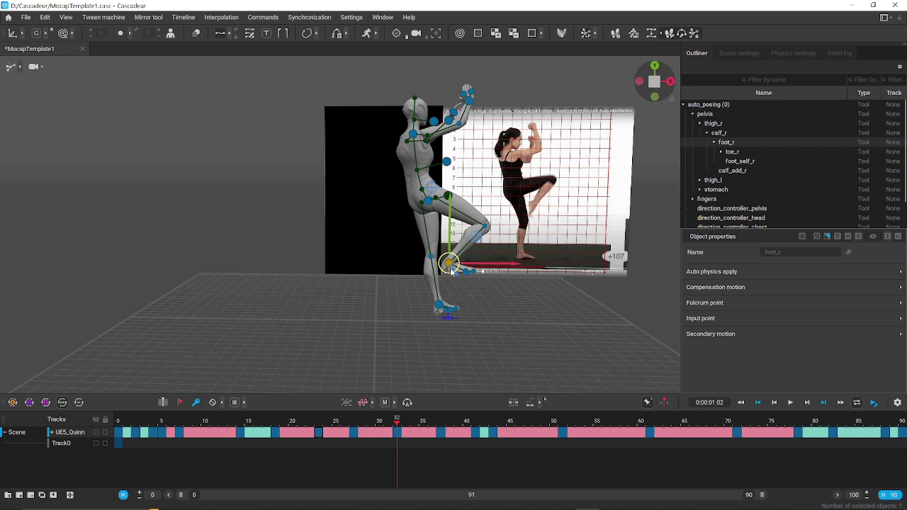
key("e")
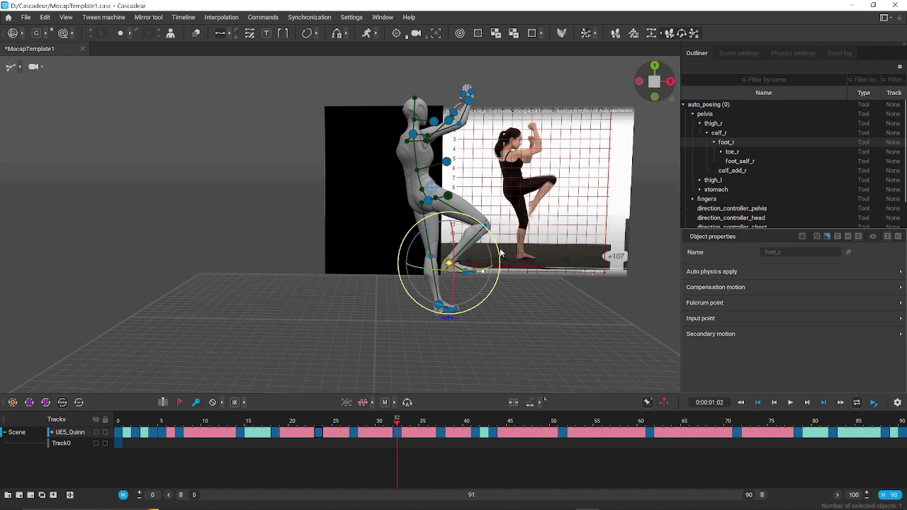
left_click_drag(500, 252, 470, 317)
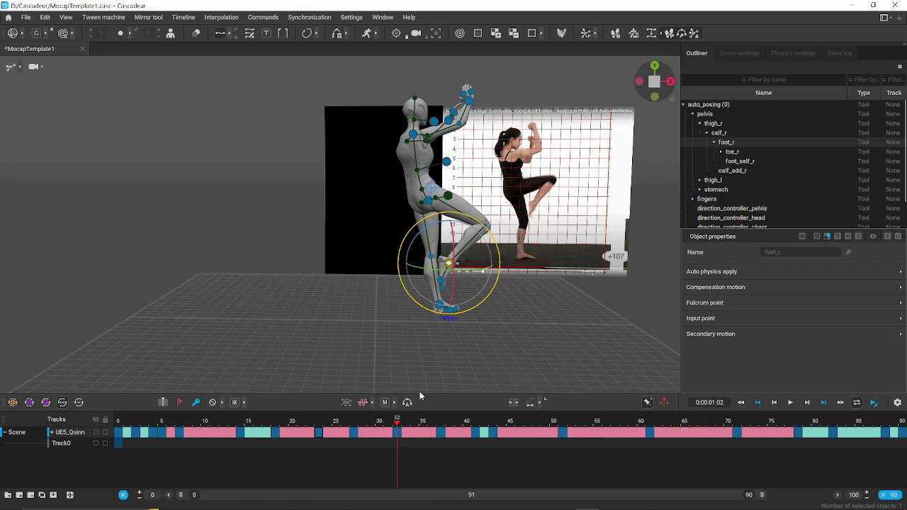
key("w")
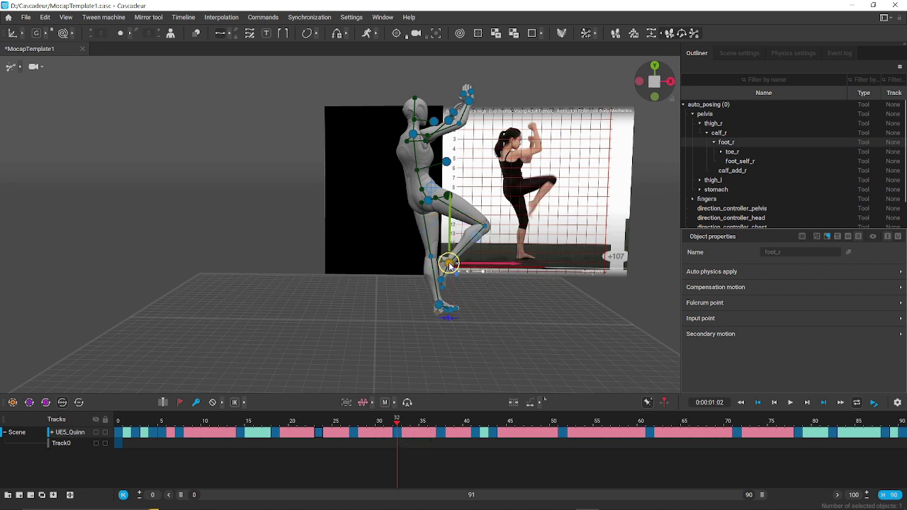
left_click_drag(449, 264, 450, 254)
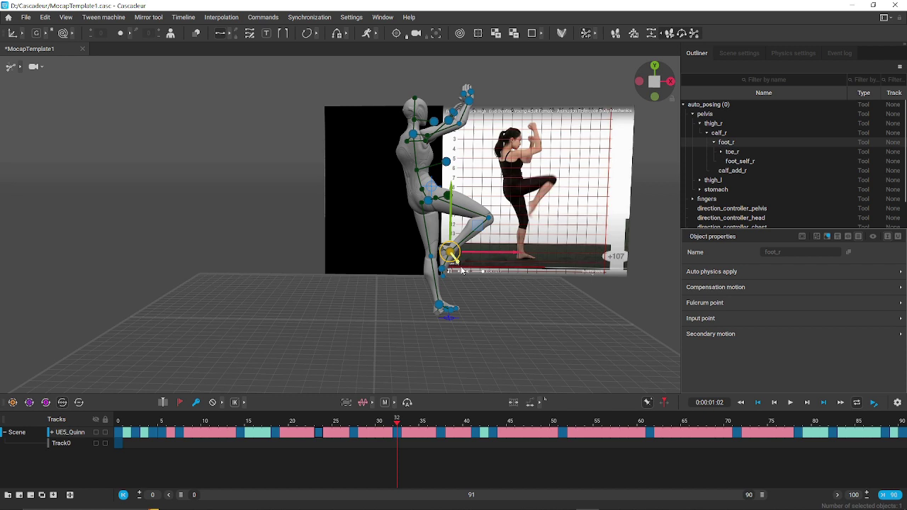
left_click_drag(397, 425, 418, 429)
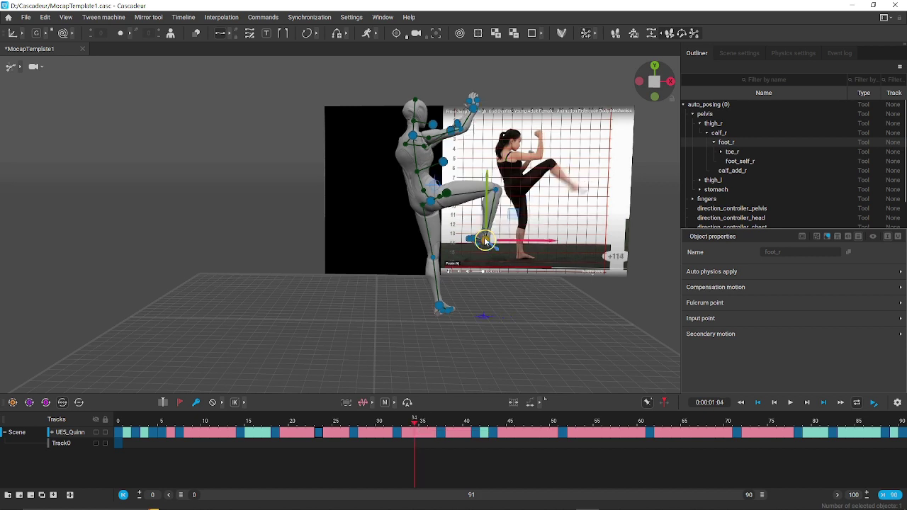
- Rotate foot_r toward the reference pose and change the frame-34 key's interpolation
key("e")
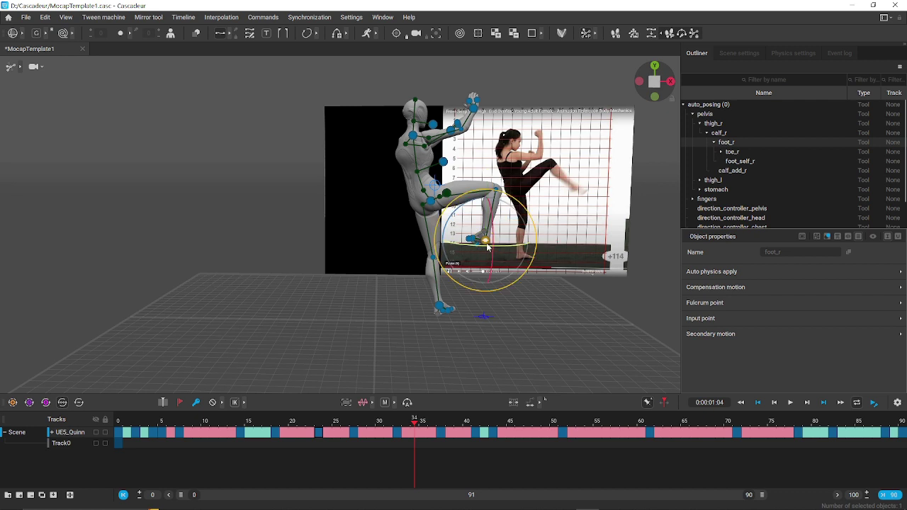
left_click_drag(489, 248, 197, 239)
left_click_drag(300, 261, 397, 255)
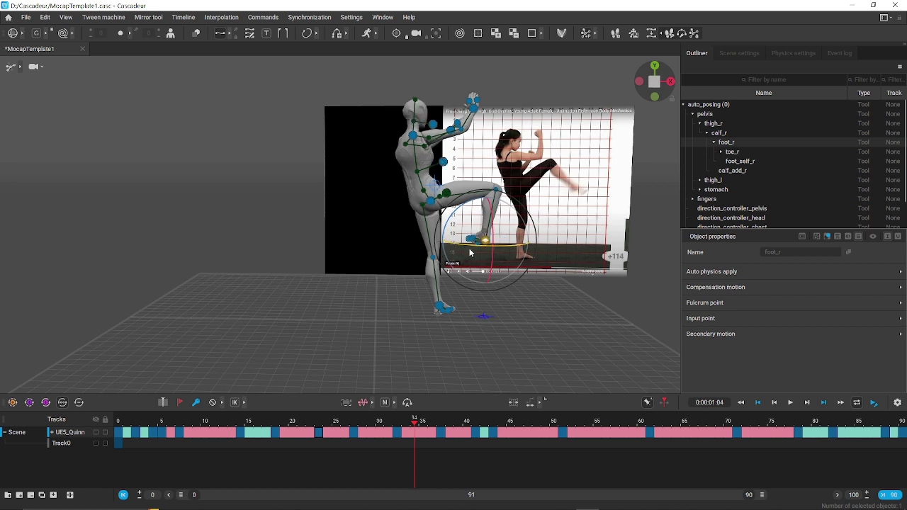
left_click(414, 434)
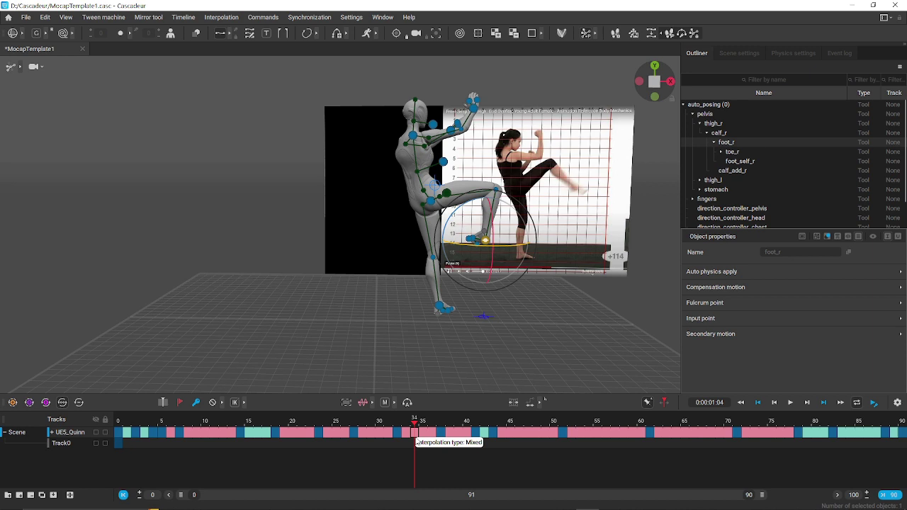
left_click(416, 438)
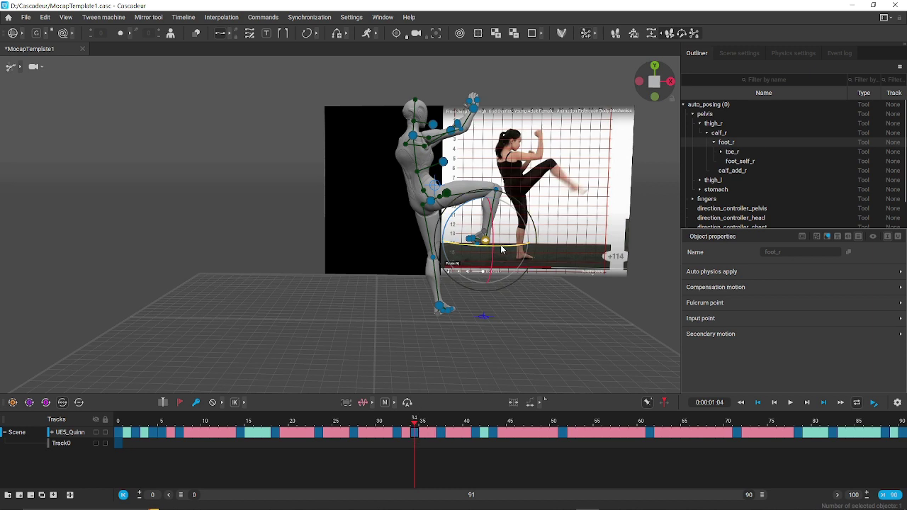
- Refine foot_r's rotation, move it onto the reference foot, then advance into the kick
left_click_drag(501, 250, 253, 249)
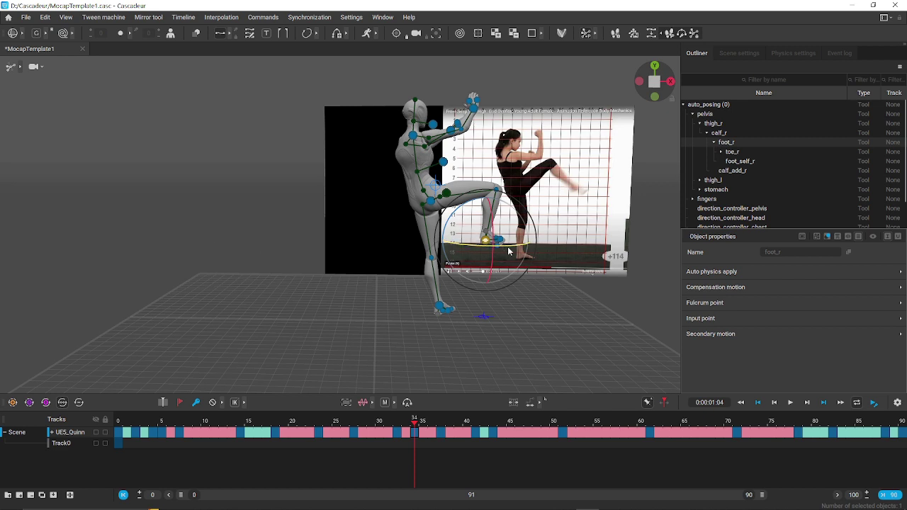
left_click_drag(502, 250, 446, 250)
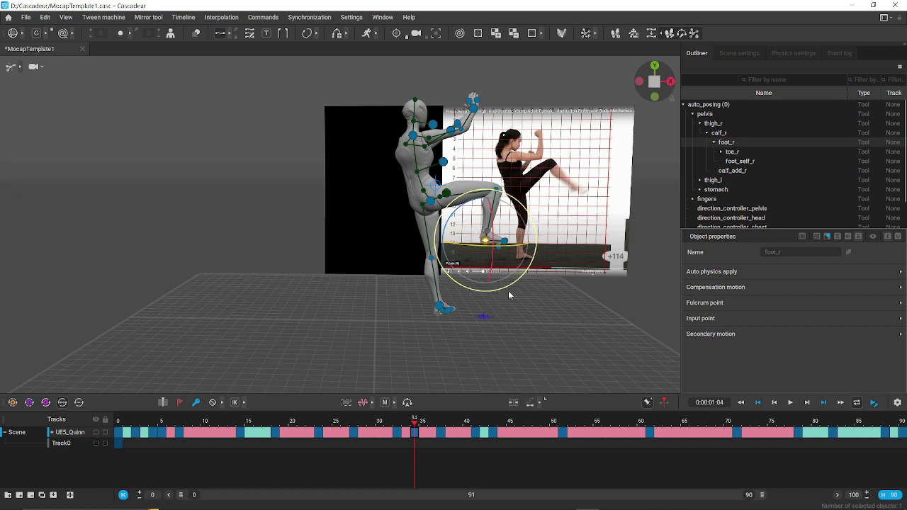
key("w")
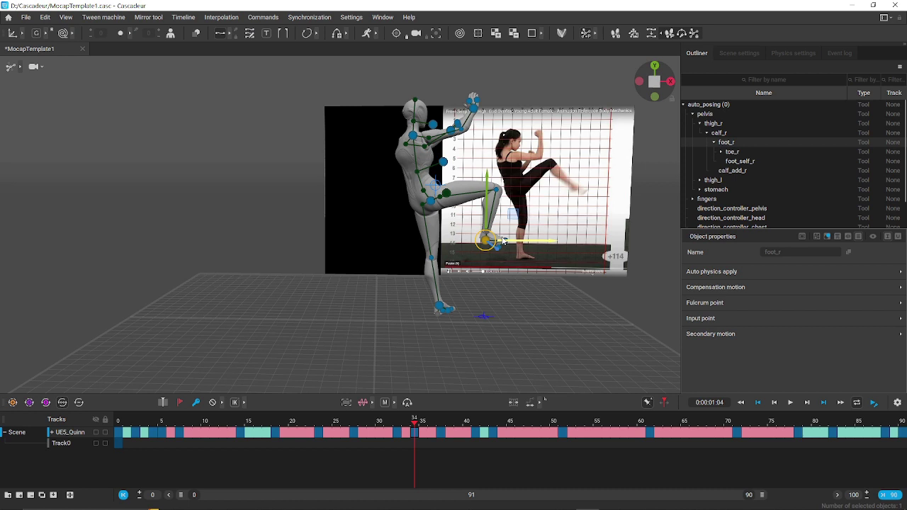
left_click_drag(487, 241, 512, 232)
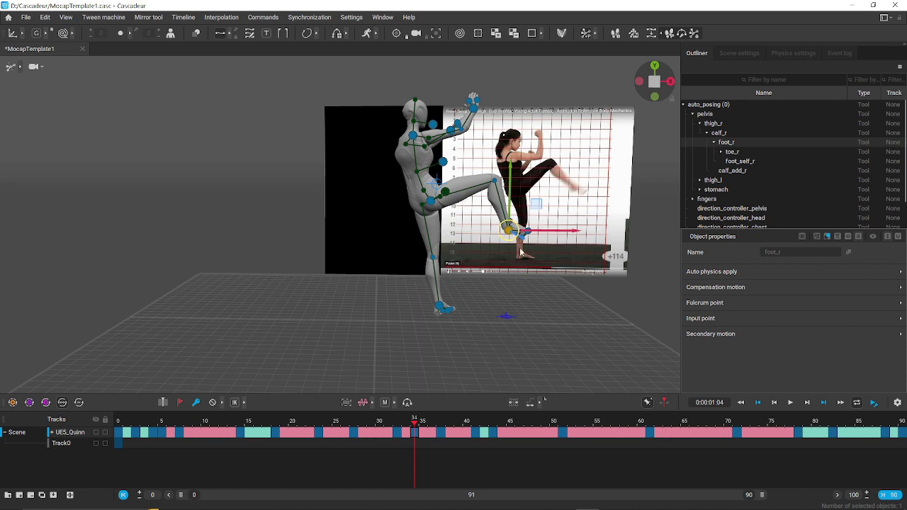
left_click_drag(415, 425, 441, 425)
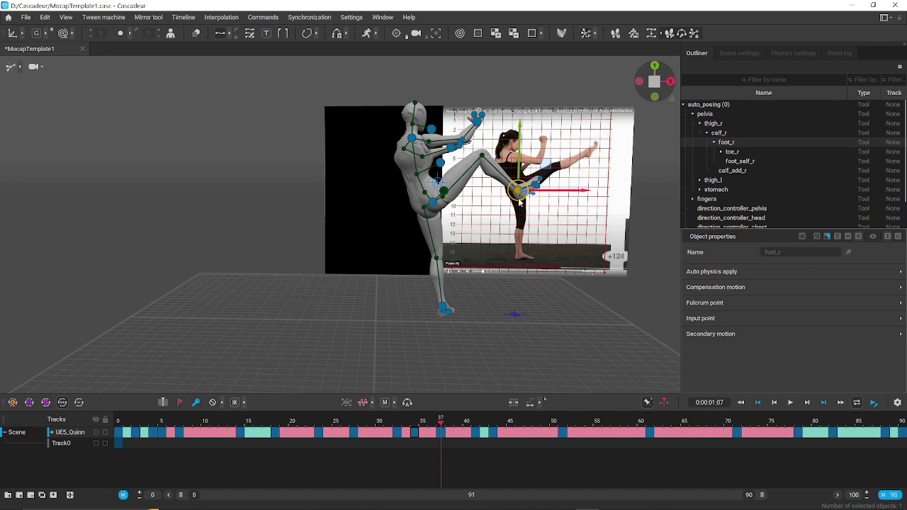
- Lift foot_r into the high horizontal kick at frame 37, scrub to the end, and open Scene settings
left_click_drag(525, 190, 547, 165)
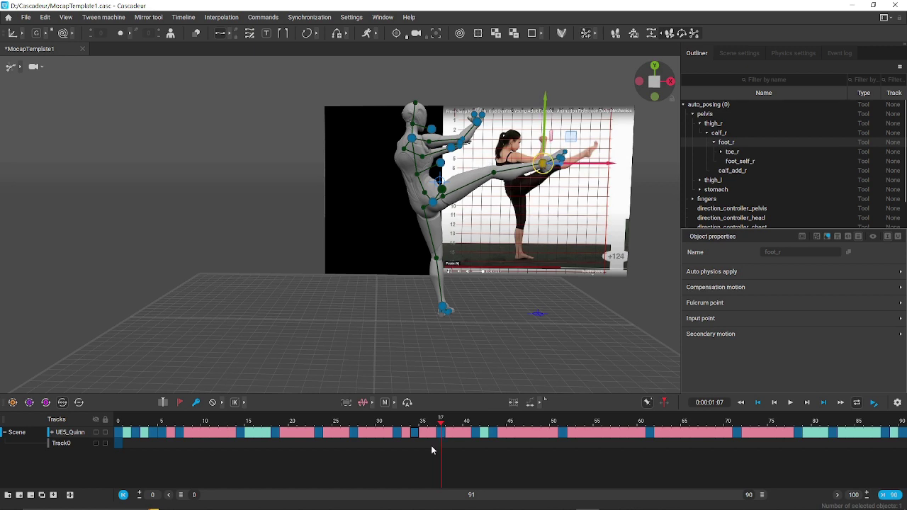
left_click_drag(440, 423, 476, 435)
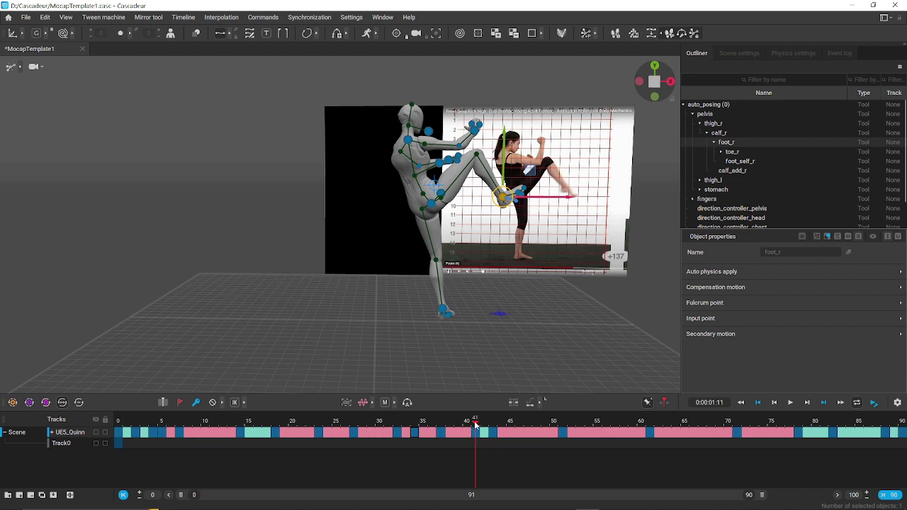
left_click_drag(475, 424, 904, 432)
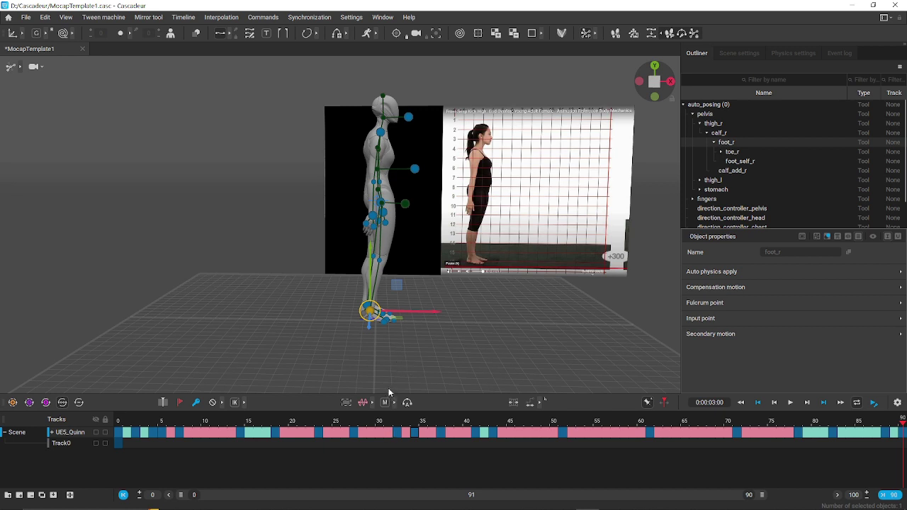
left_click(731, 52)
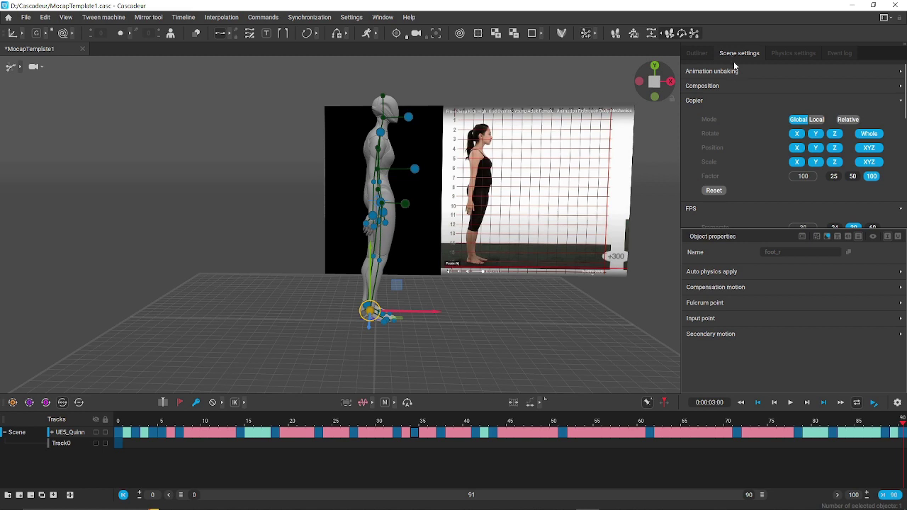
- Expand Animation unbaking and set Interpolation difference to 20
left_click(901, 72)
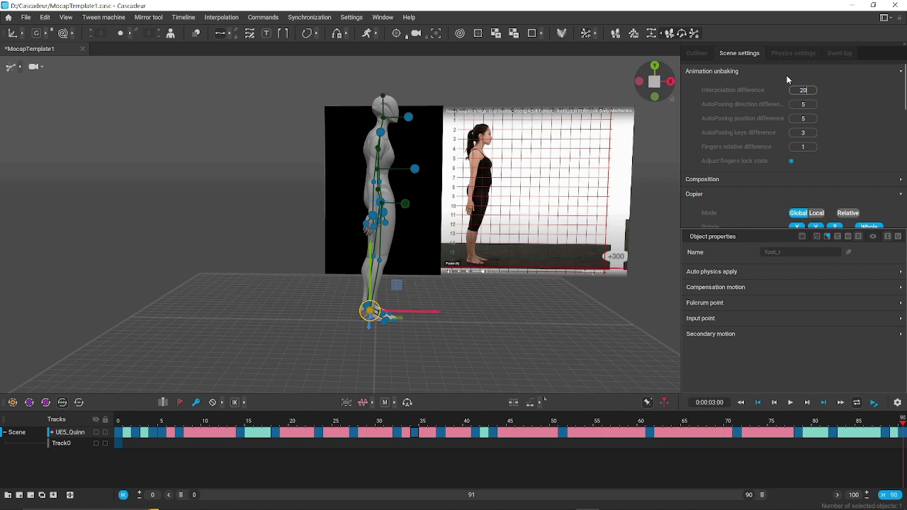
key("Tab")
- Step through the keys at frames 18, 23, 27, 32, 34 and 37, then scrub again from frame 0
left_click_drag(119, 435, 902, 430)
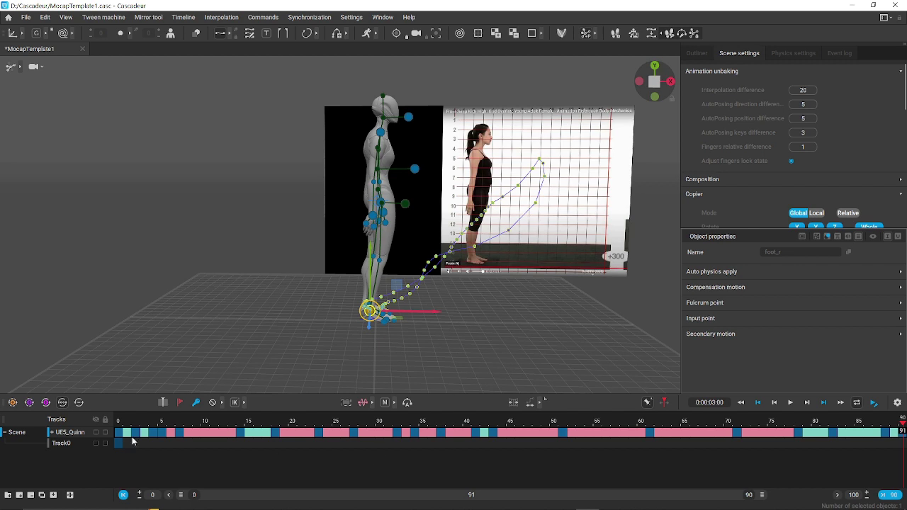
left_click(276, 433)
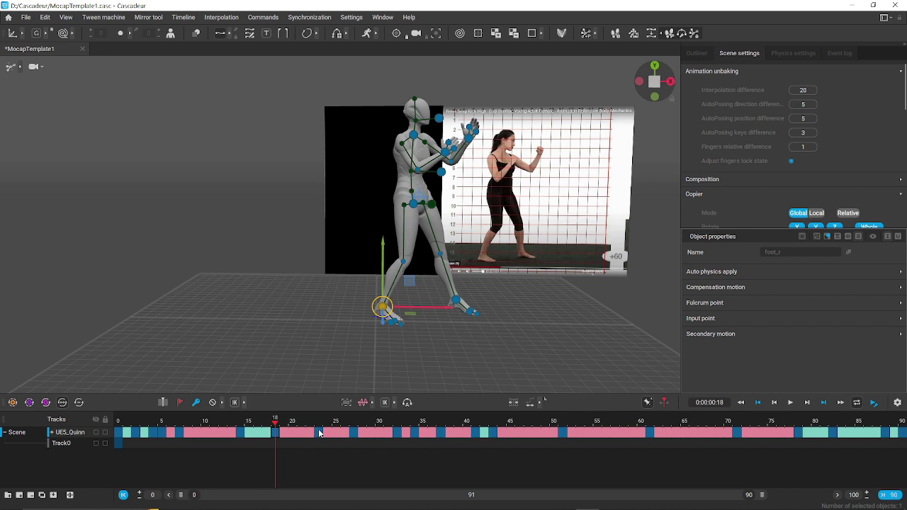
left_click(318, 433)
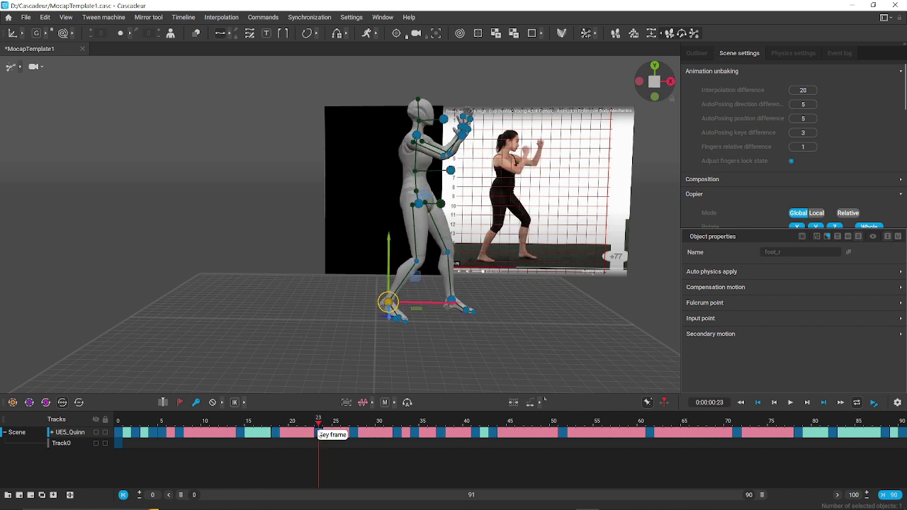
left_click(355, 433)
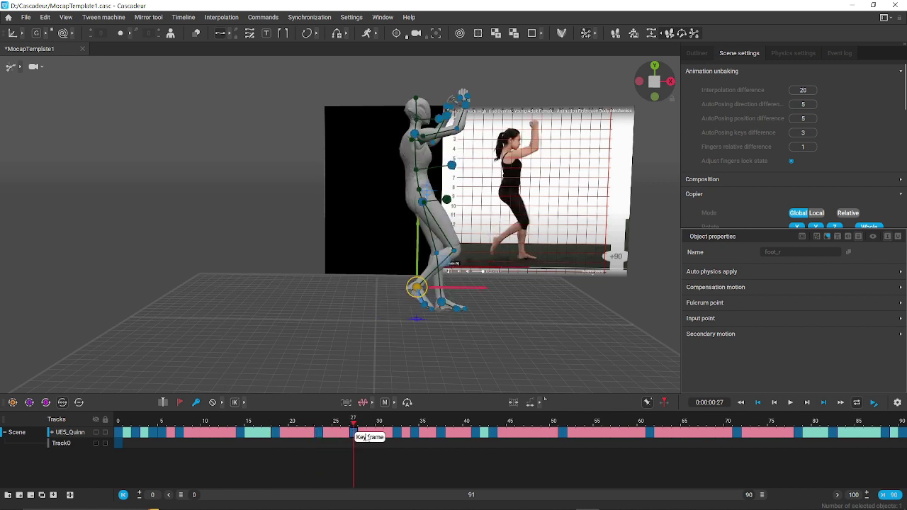
left_click(398, 434)
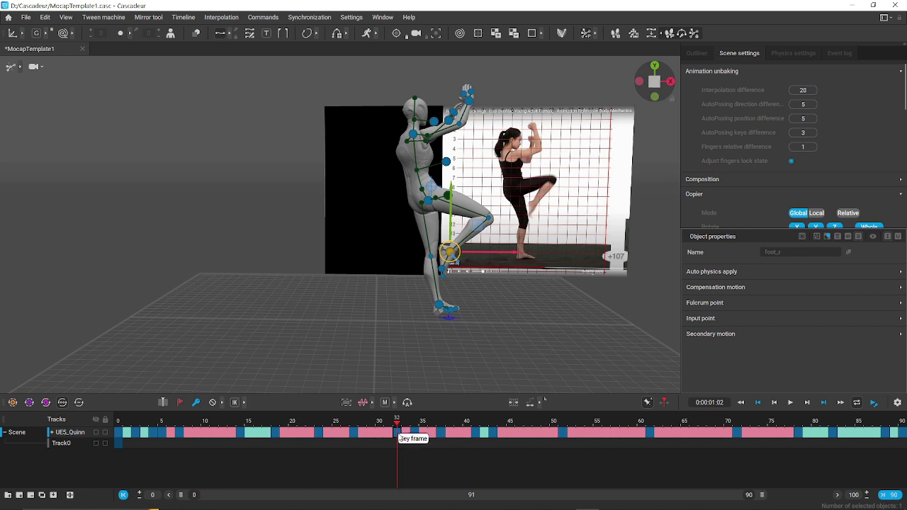
left_click(414, 433)
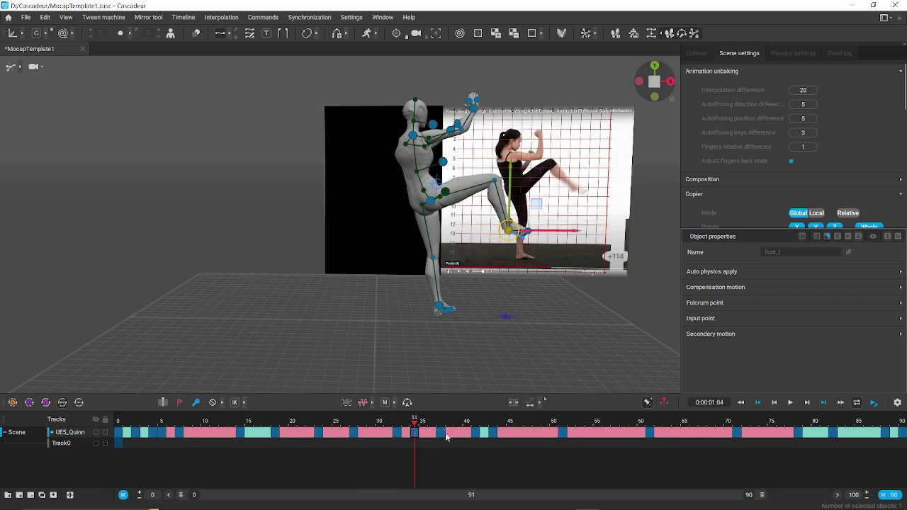
left_click(440, 434)
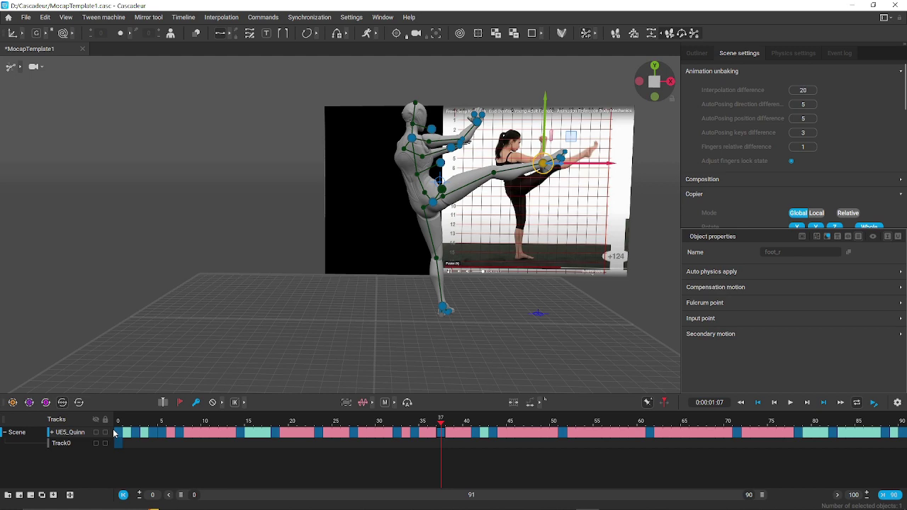
left_click_drag(117, 434, 905, 432)
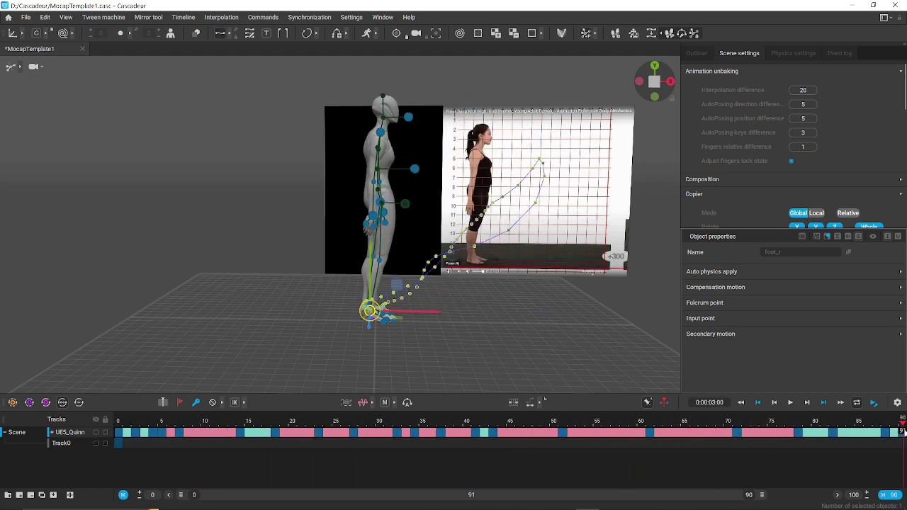
- Convert the keys to fulcrum-based keyframes, then inspect the poses at frames 23, 27, 41, 43 and 61
left_click(667, 35)
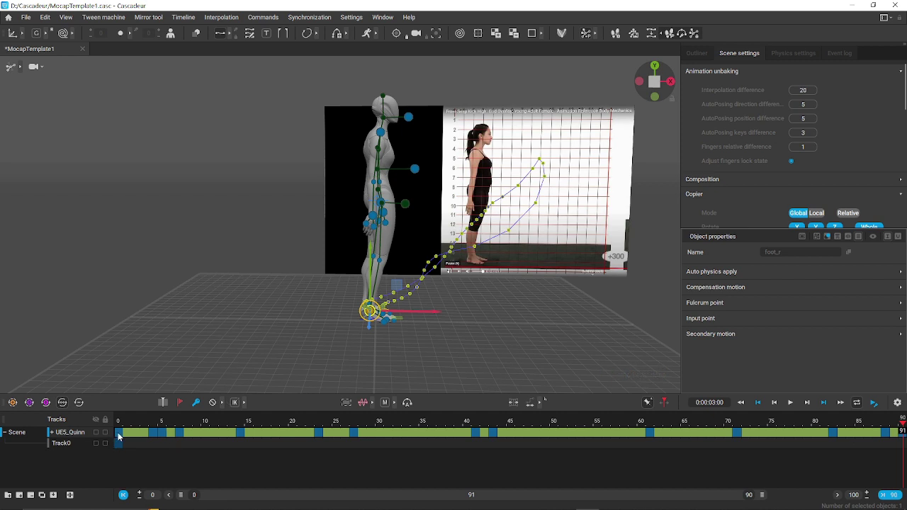
left_click(323, 433)
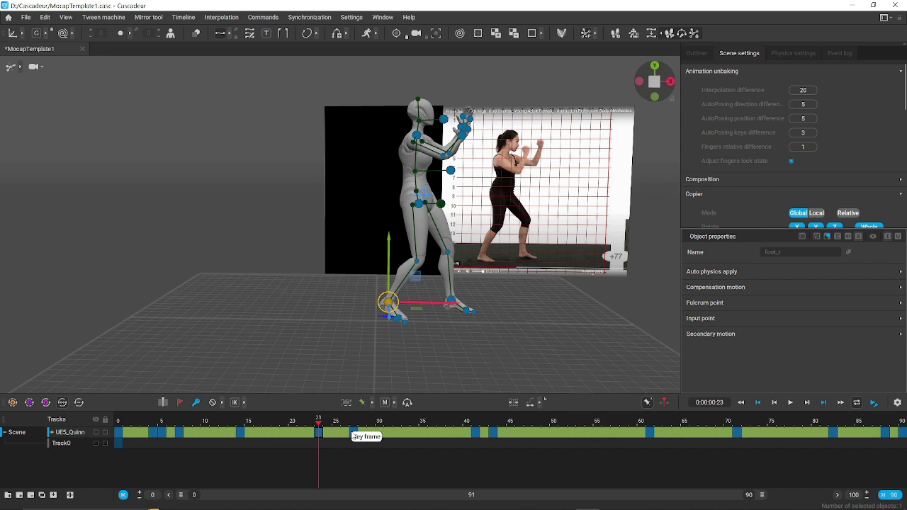
left_click(354, 433)
left_click(475, 432)
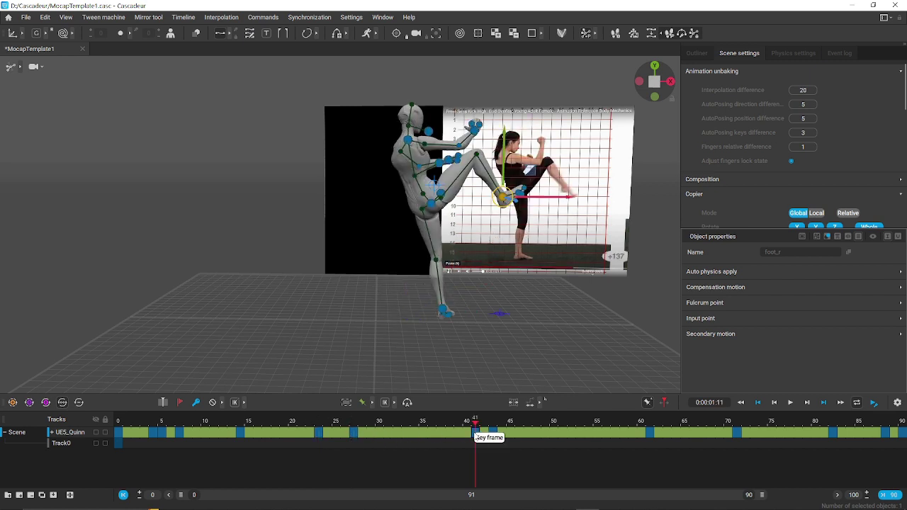
left_click(493, 433)
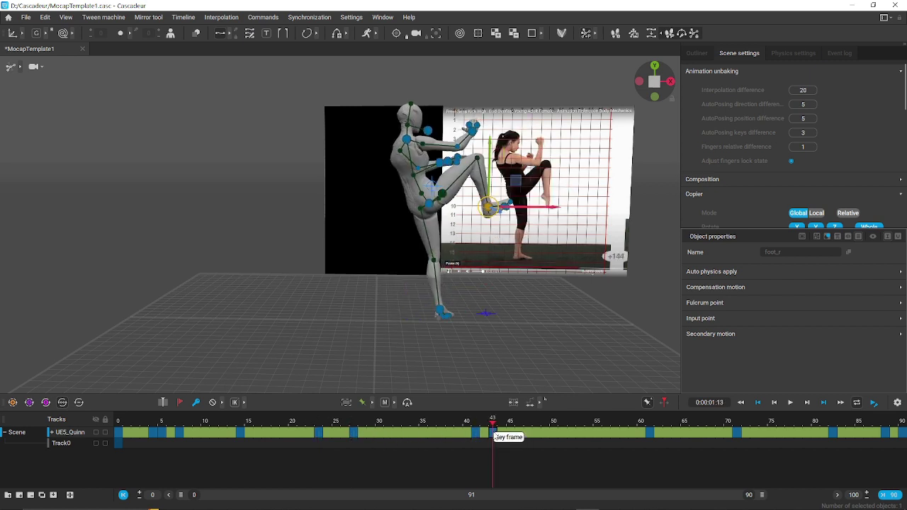
left_click(649, 433)
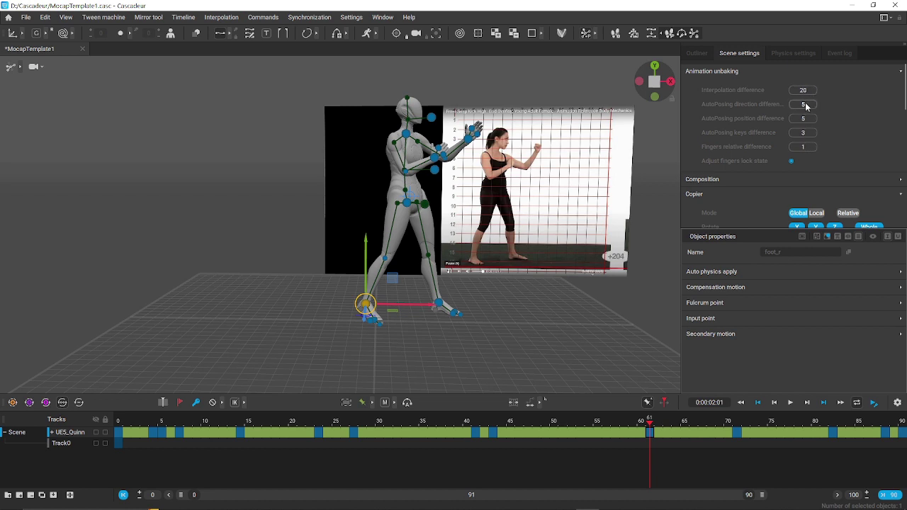
- Return to frame 0 and scrub through the kick up to frame 77
left_click(118, 434)
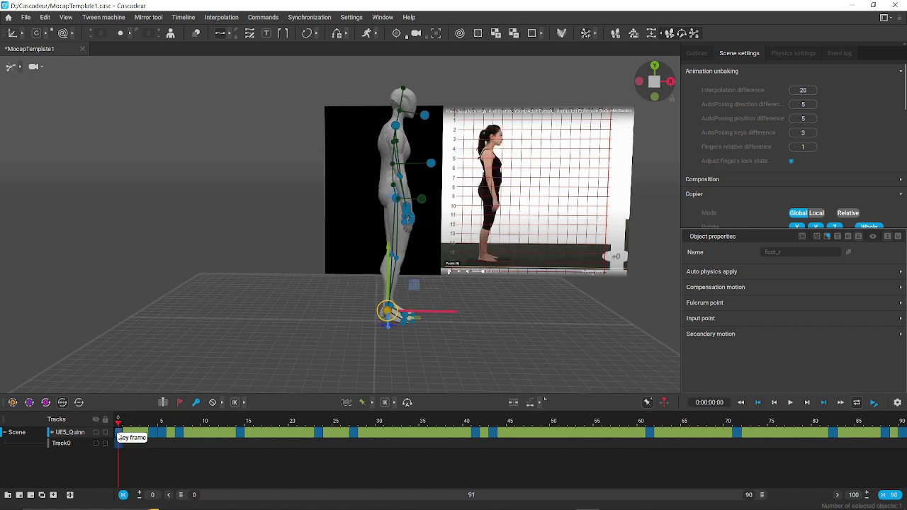
left_click_drag(118, 437, 894, 432)
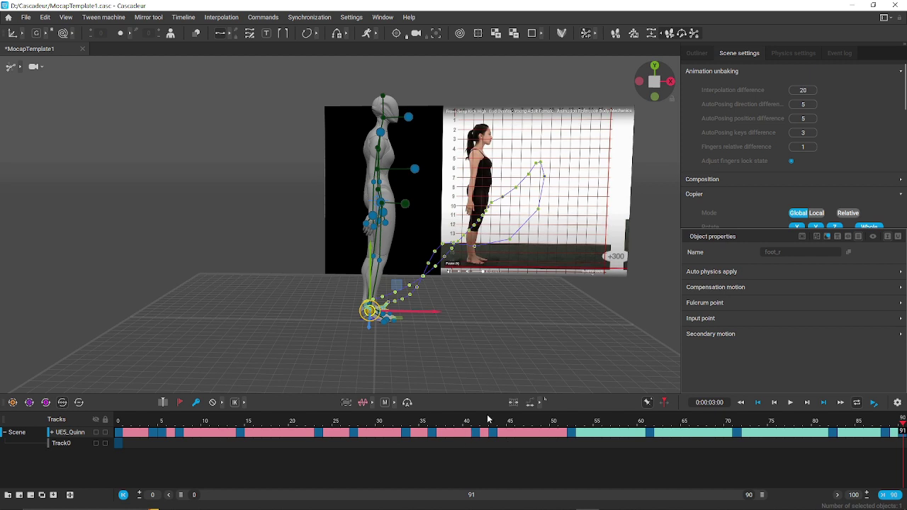
- Toggle the IK/FK/GR options, then play from frame 0 with nothing selected and controllers hidden (H)
left_click(396, 404)
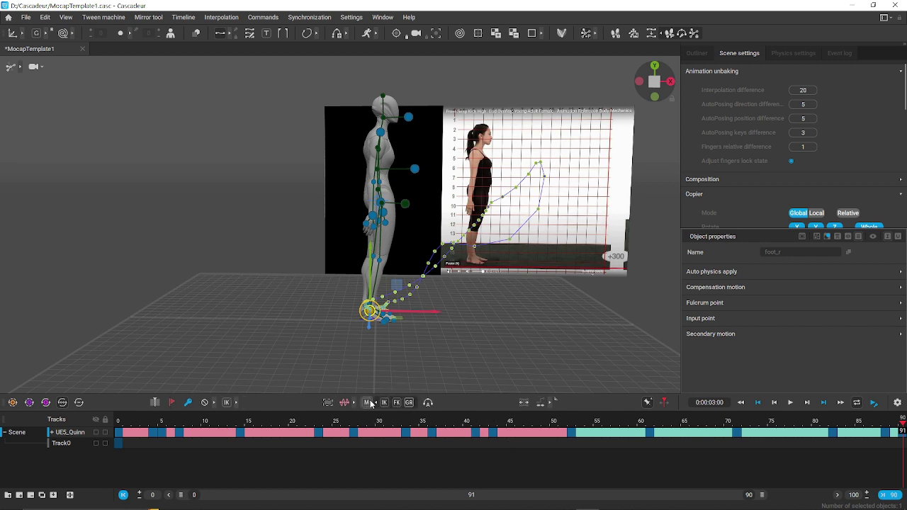
left_click(376, 403)
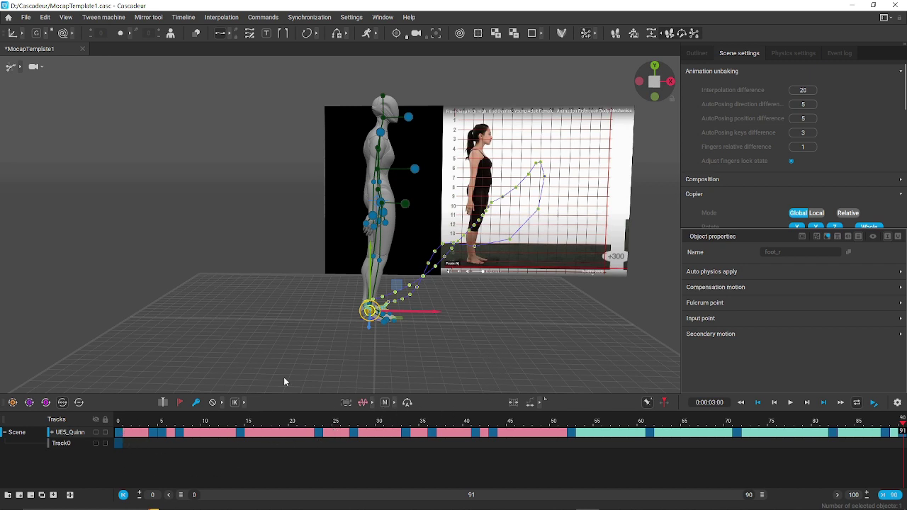
left_click(740, 402)
left_click(790, 402)
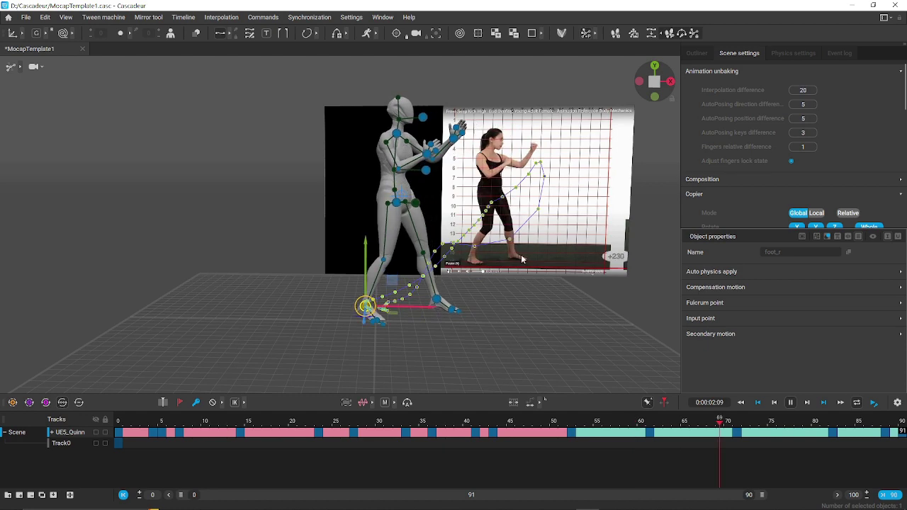
left_click(522, 347)
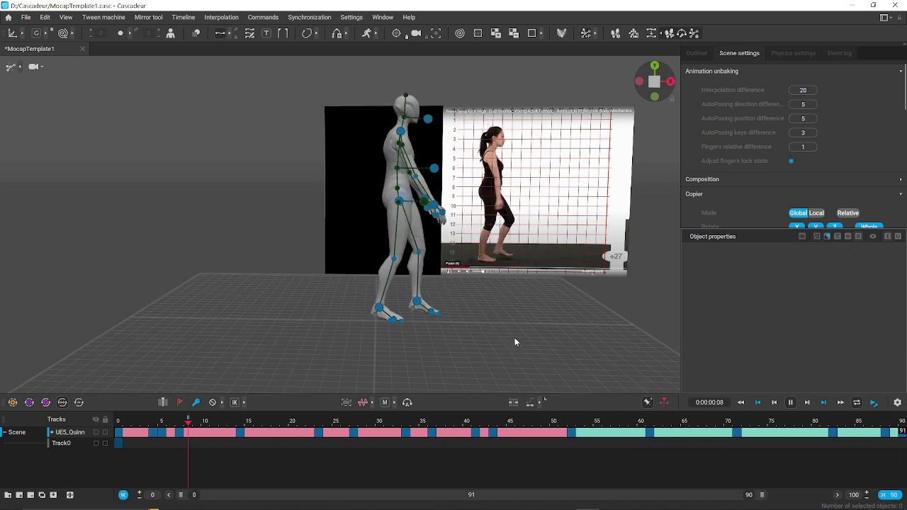
key("h")
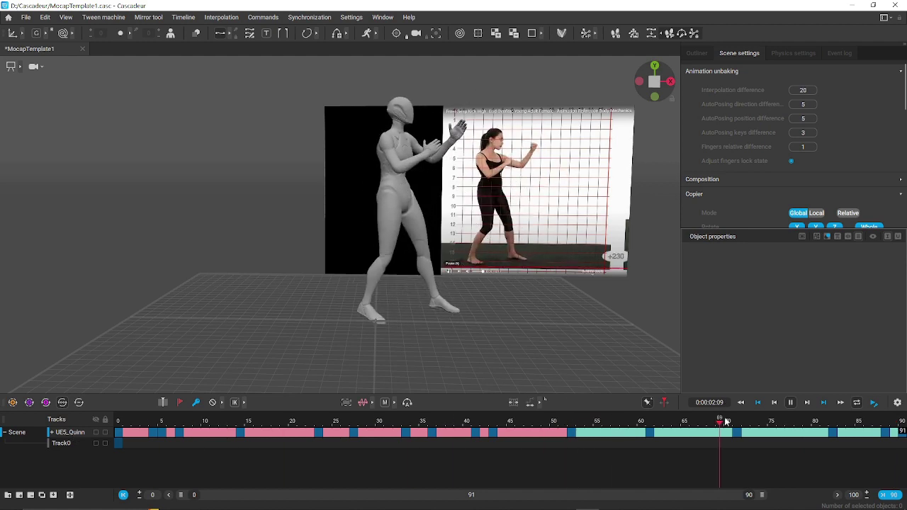
- Pause, inspect the poses around frame 34, replay to about frame 49, then return to frame 0
left_click(792, 404)
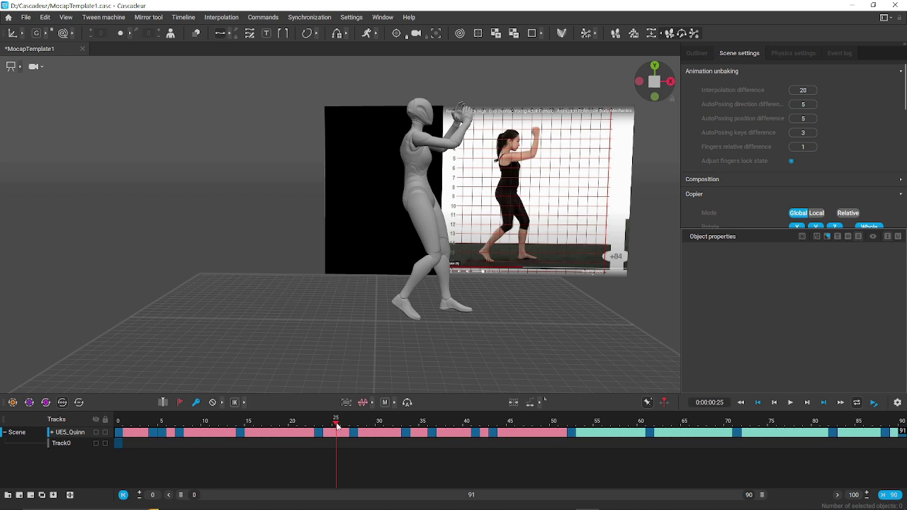
left_click_drag(338, 424, 416, 421)
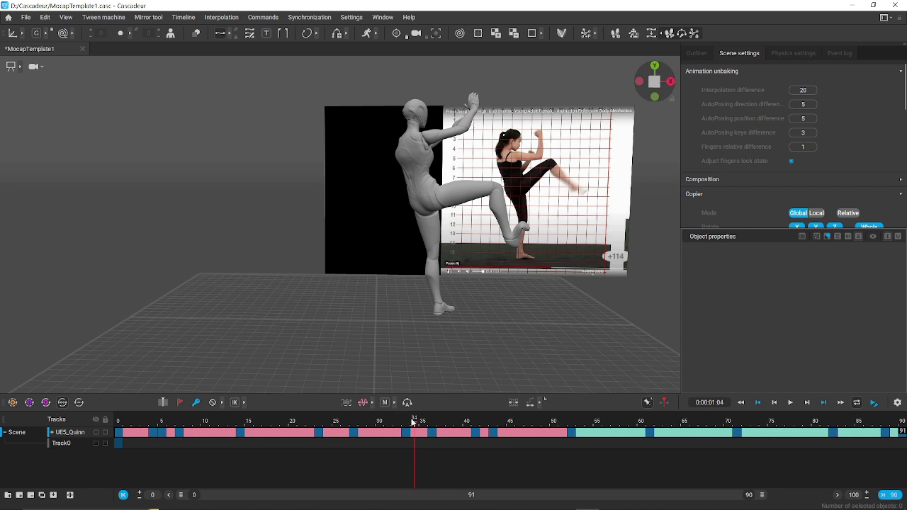
left_click_drag(414, 422, 118, 424)
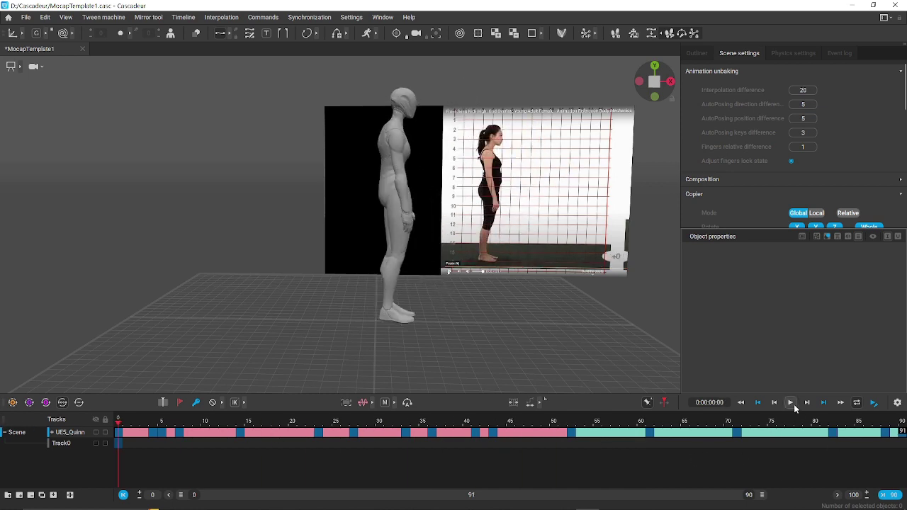
left_click(791, 403)
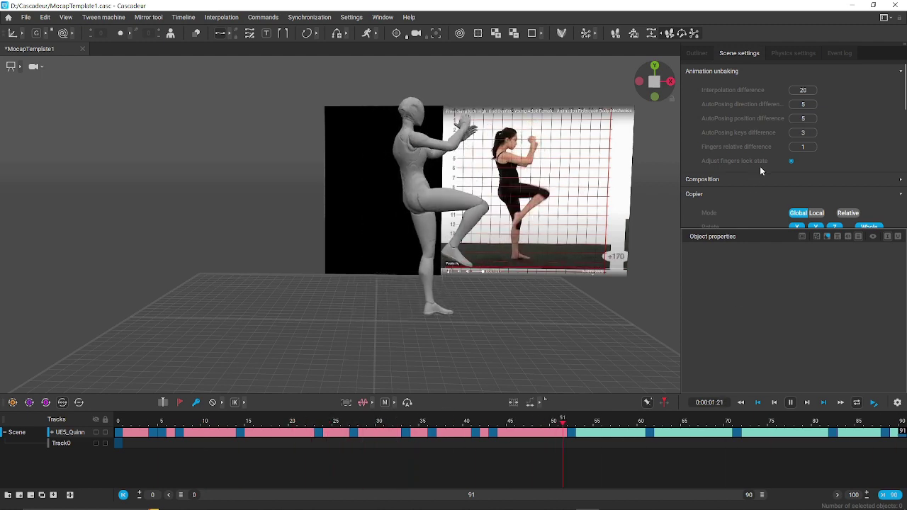
left_click(791, 403)
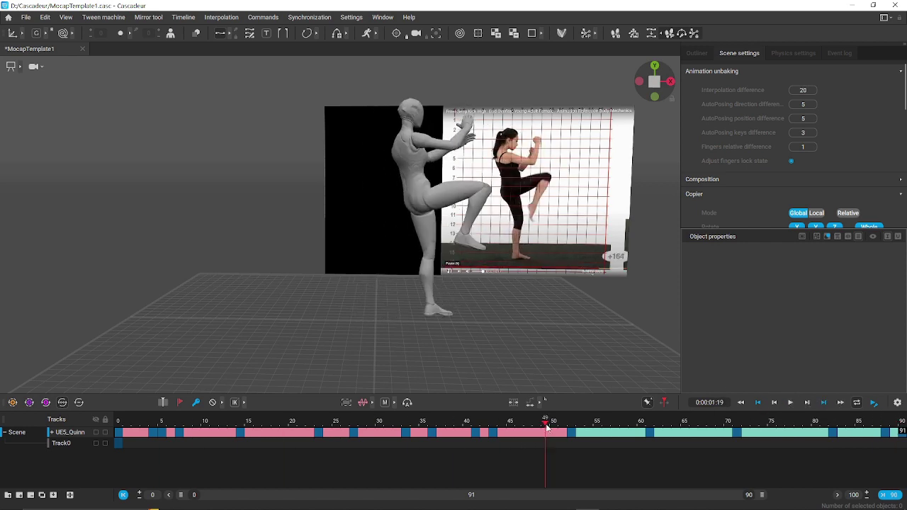
left_click_drag(542, 430, 89, 418)
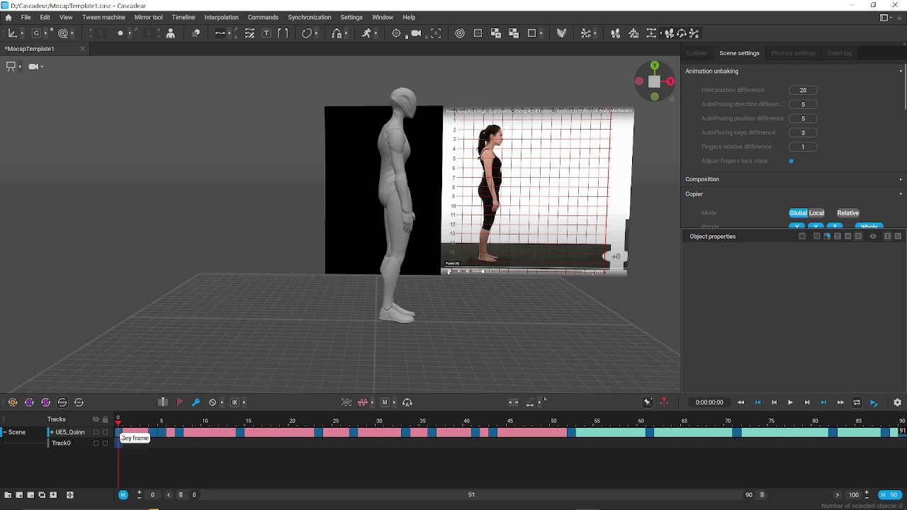
left_click(23, 19)
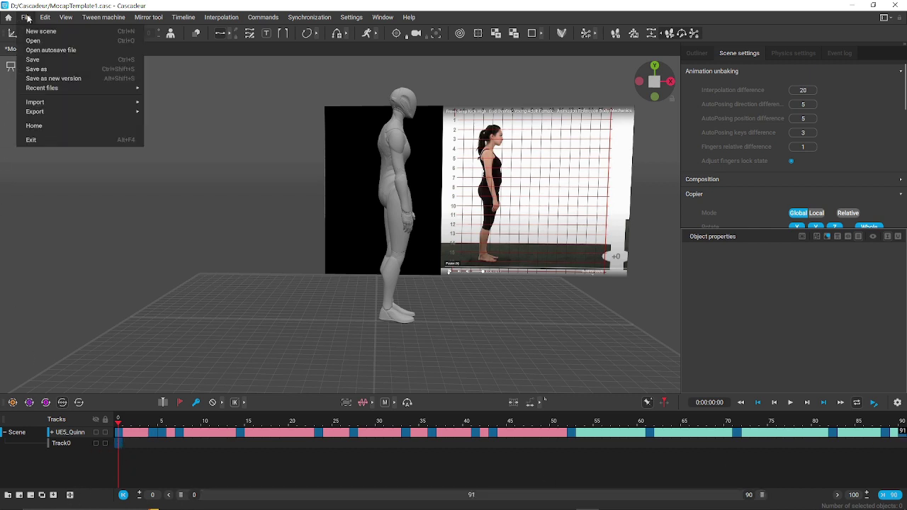
mouse_move(73, 112)
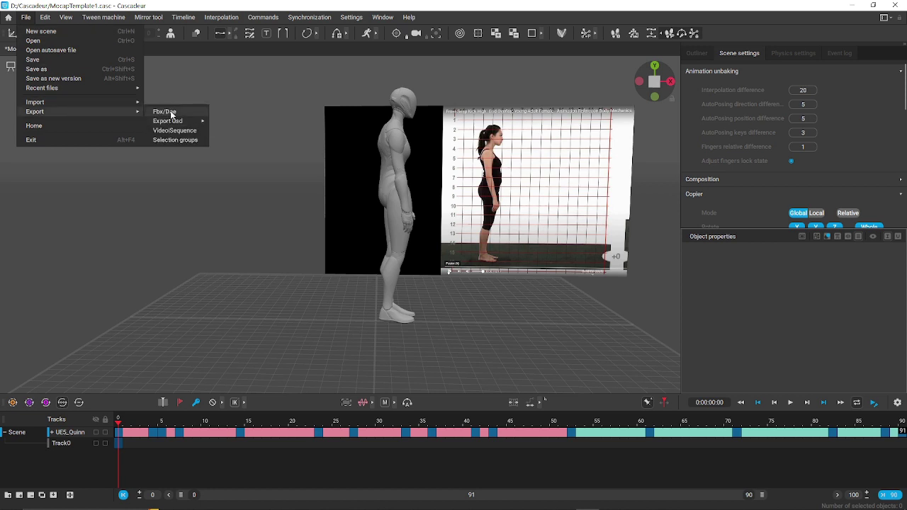
left_click(141, 272)
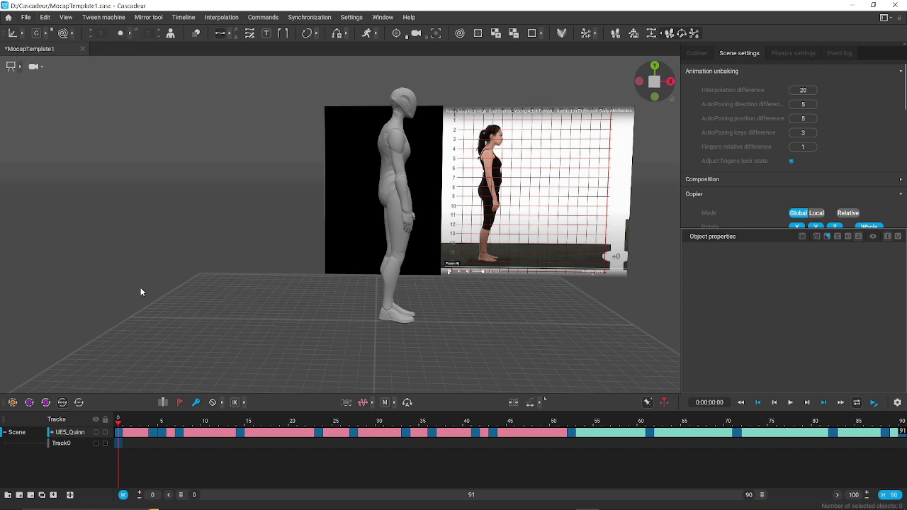